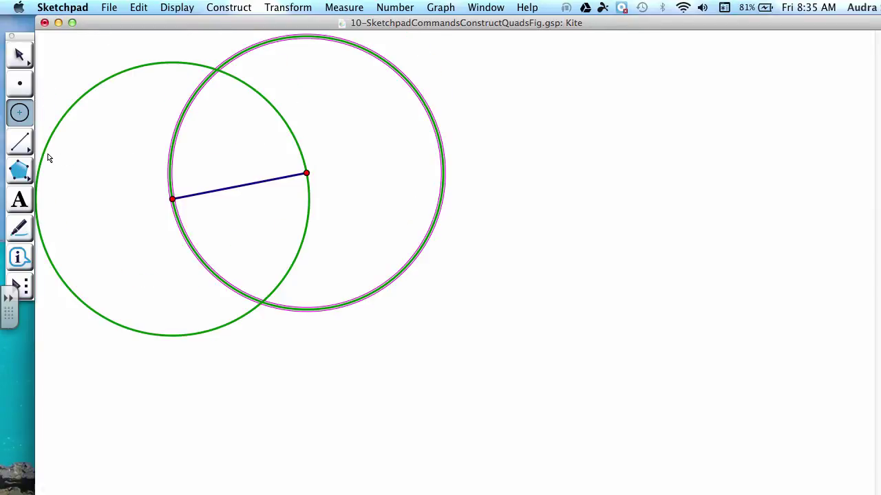
Draw a full line through the upper and lower intersection points of the two circles
left_click(28, 152)
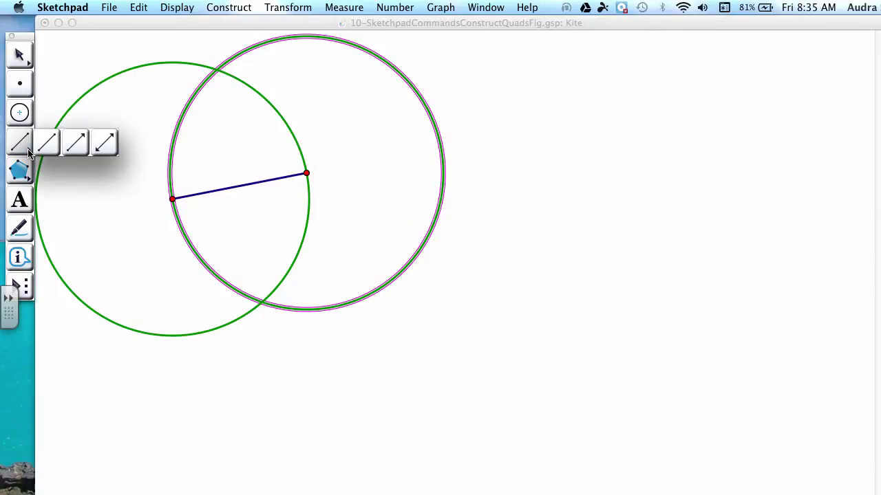
left_click_drag(27, 152, 112, 146)
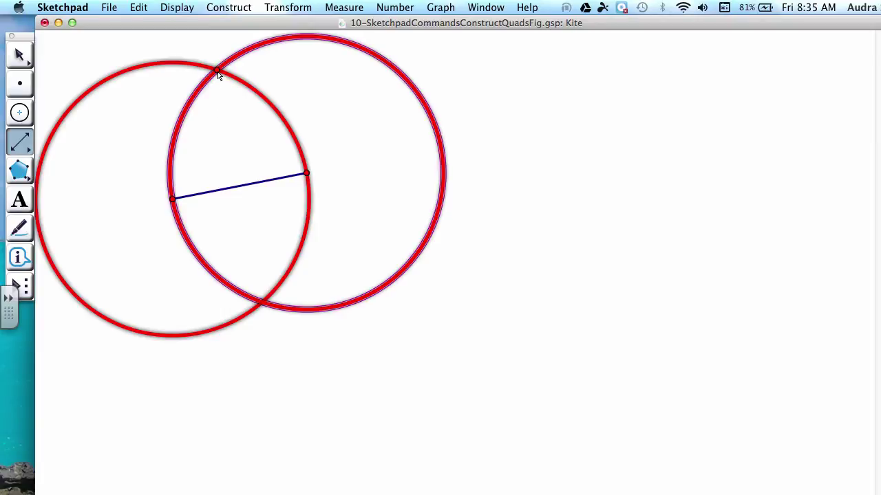
left_click_drag(217, 70, 260, 303)
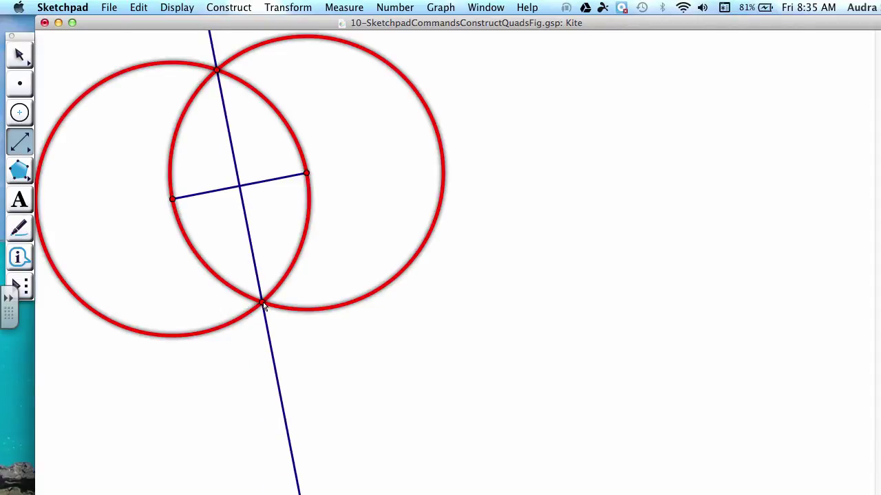
left_click_drag(263, 304, 264, 305)
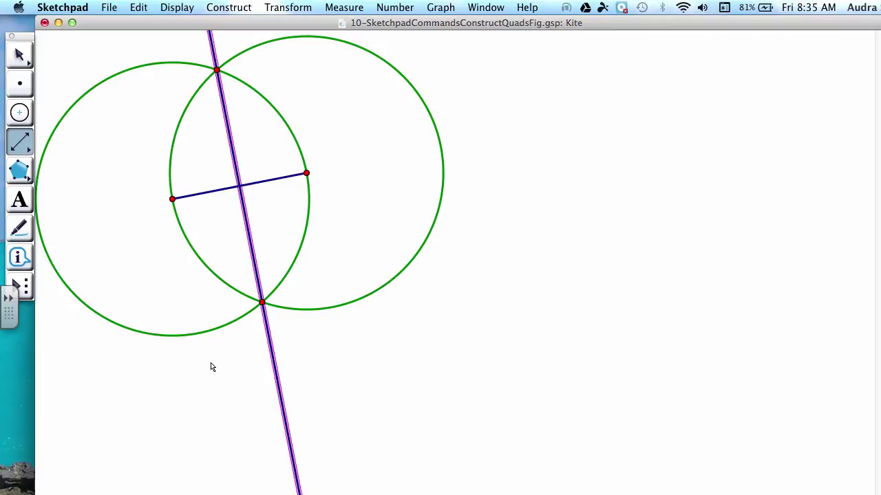
Draw four segments joining the segment's endpoints to two points on the bisector line, forming a kite
left_click(28, 152)
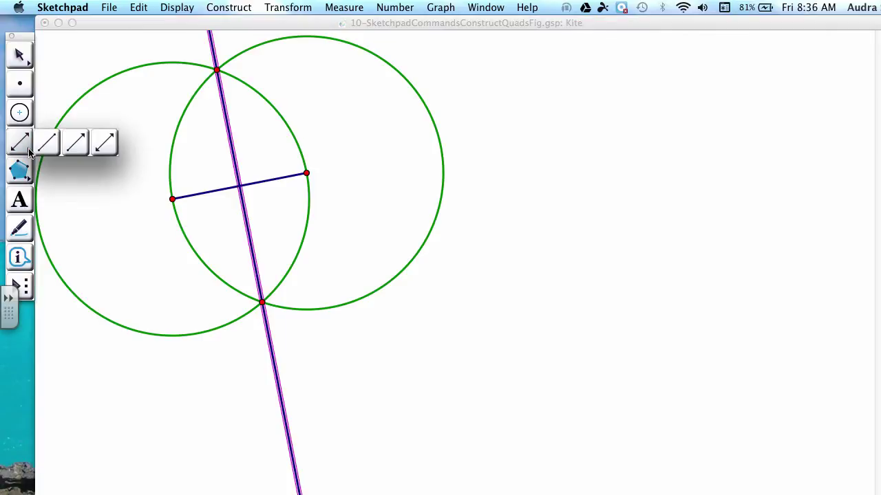
left_click_drag(28, 153, 48, 152)
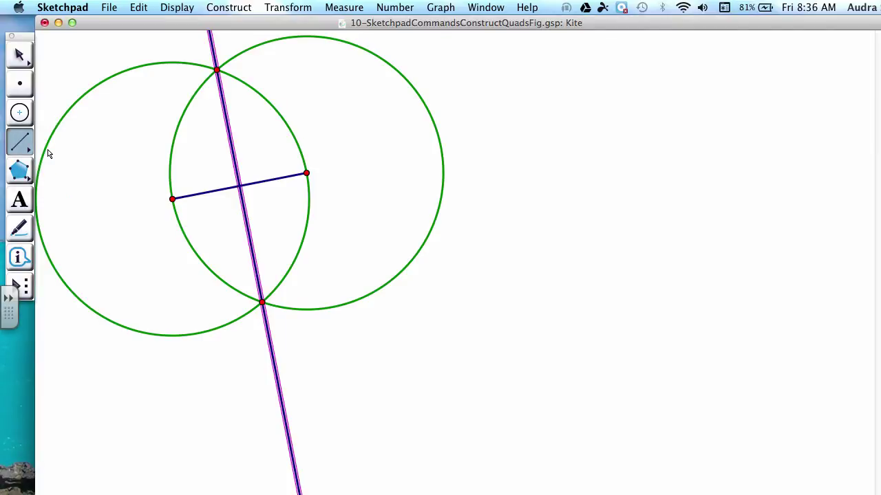
left_click(48, 153)
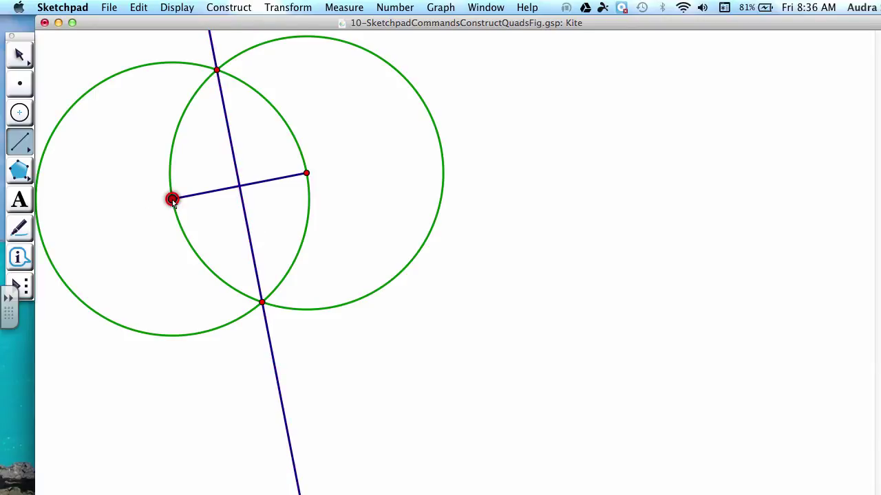
left_click(172, 200)
left_click_drag(173, 202, 307, 174)
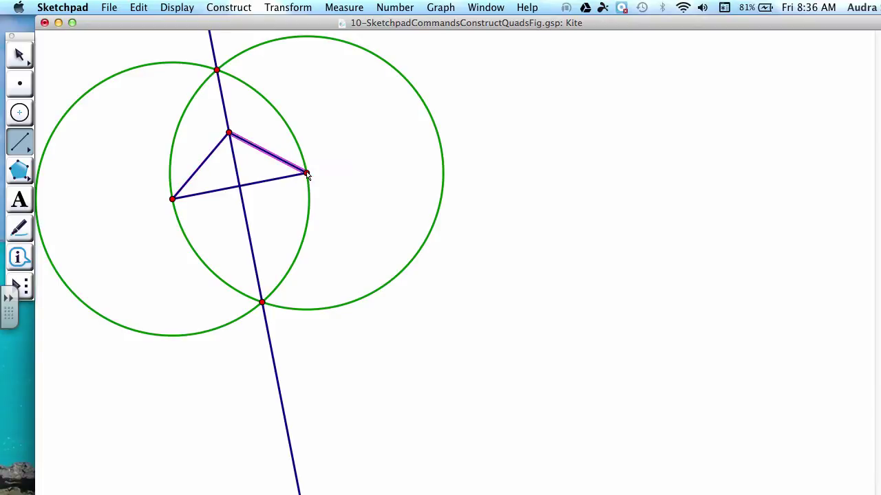
key("Escape")
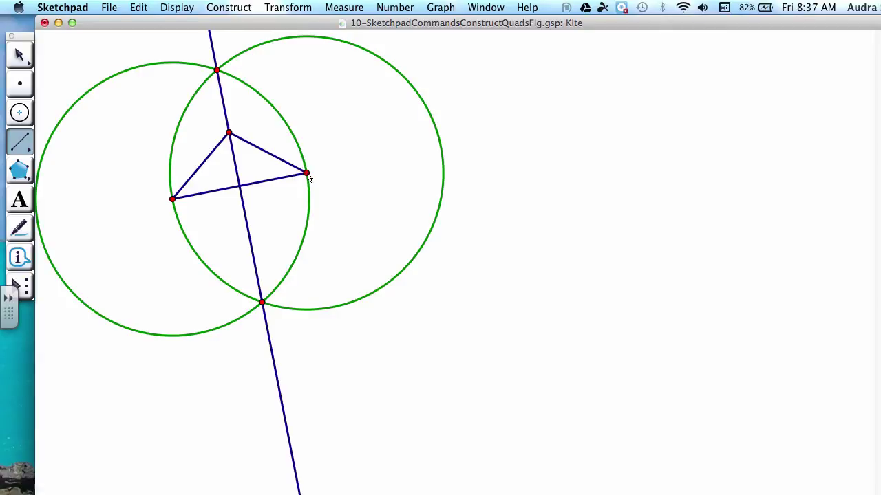
left_click_drag(307, 175, 254, 257)
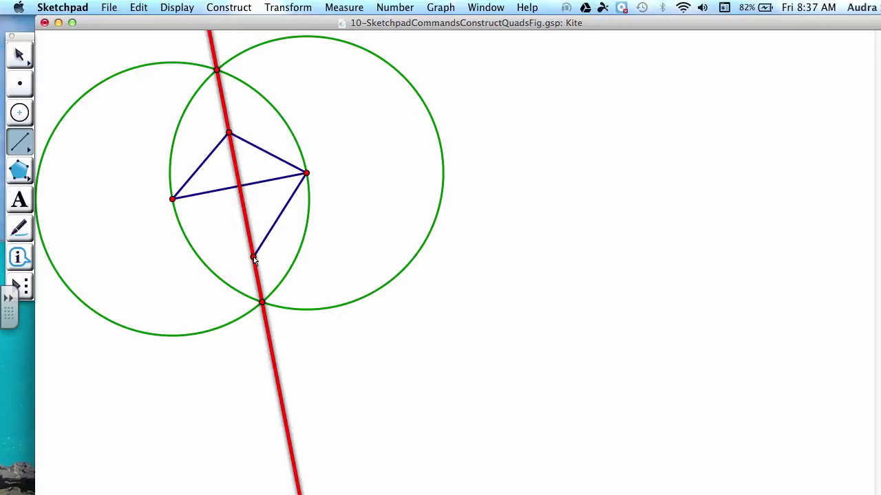
left_click(253, 256)
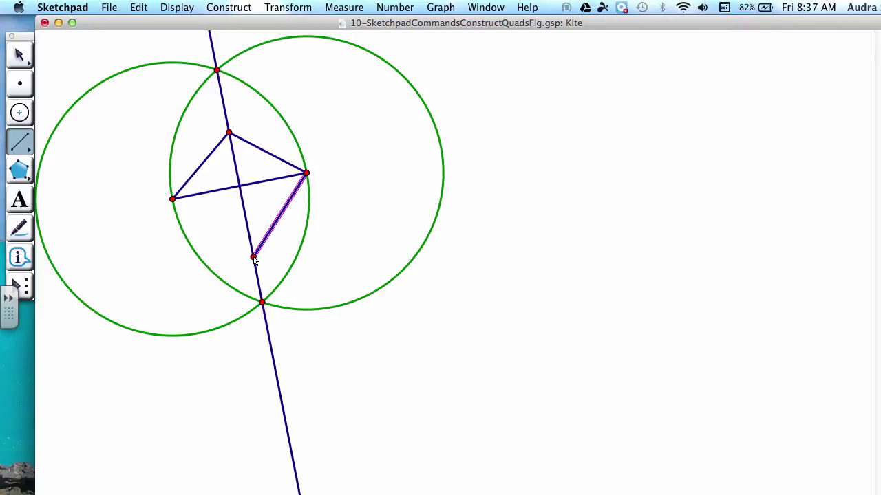
left_click(254, 256)
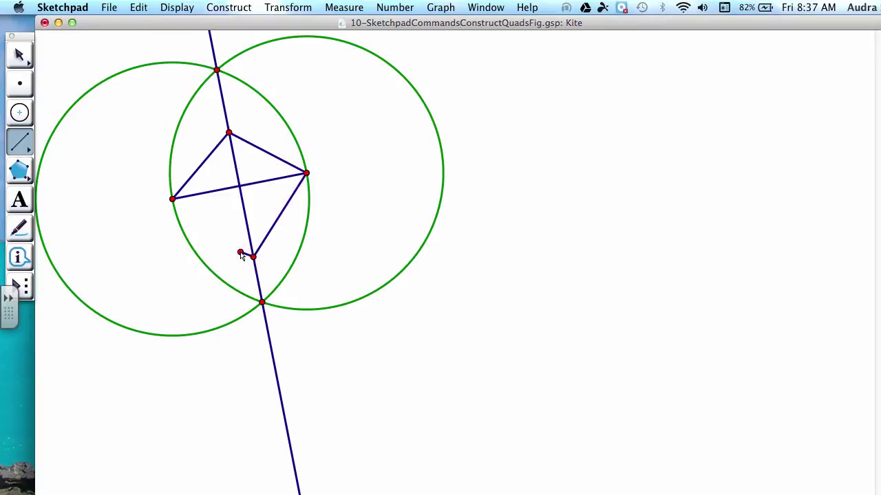
left_click(172, 200)
key("Escape")
key("Escape")
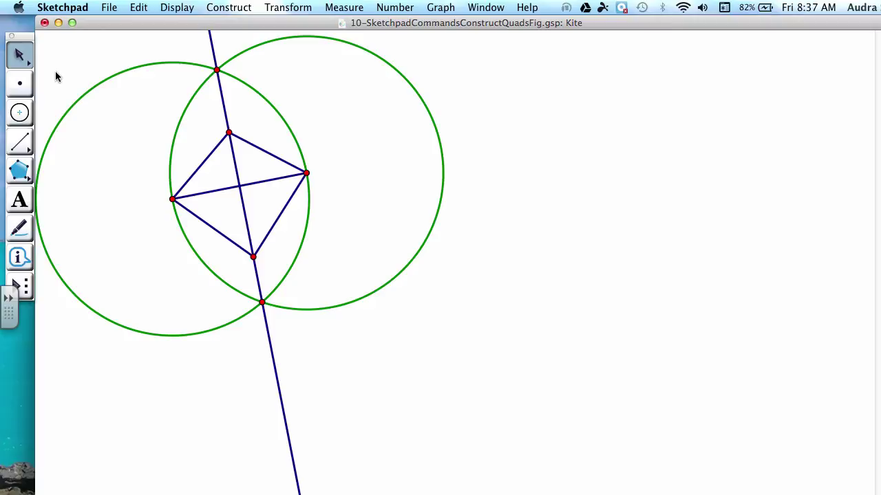
Hide both circles, the bisector line, the horizontal diagonal and the lower intersection point
left_click(133, 68)
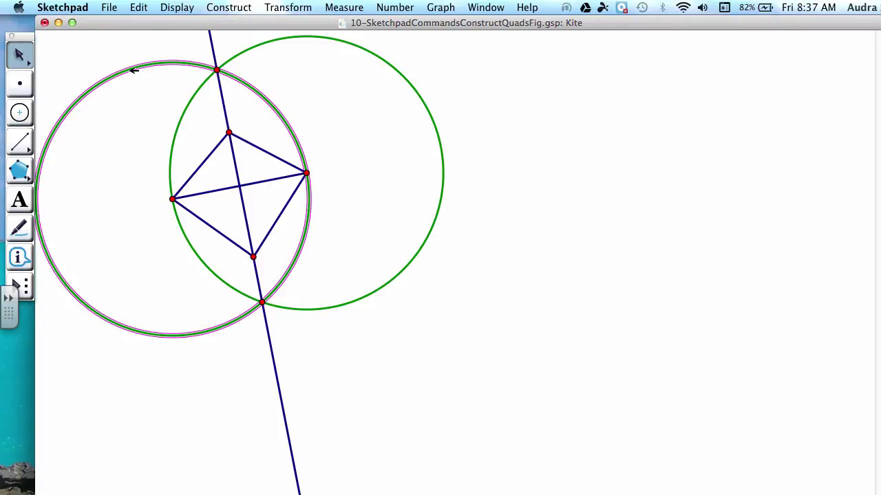
left_click(193, 105)
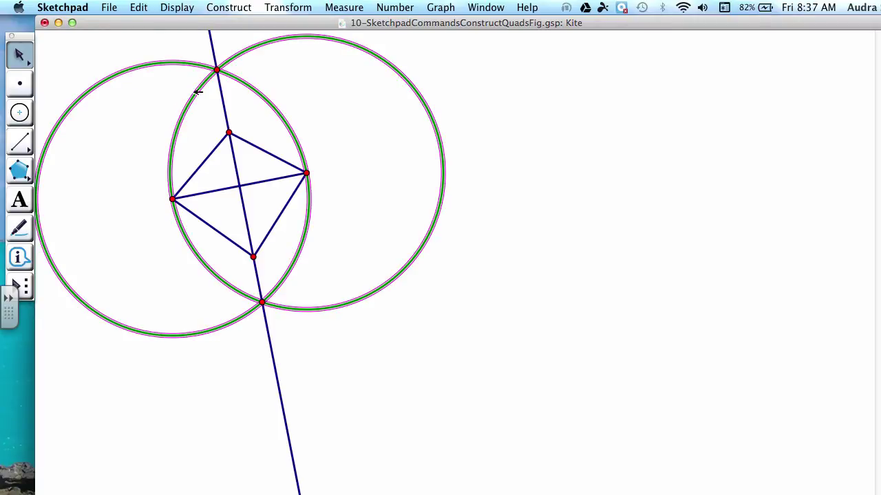
left_click(214, 50)
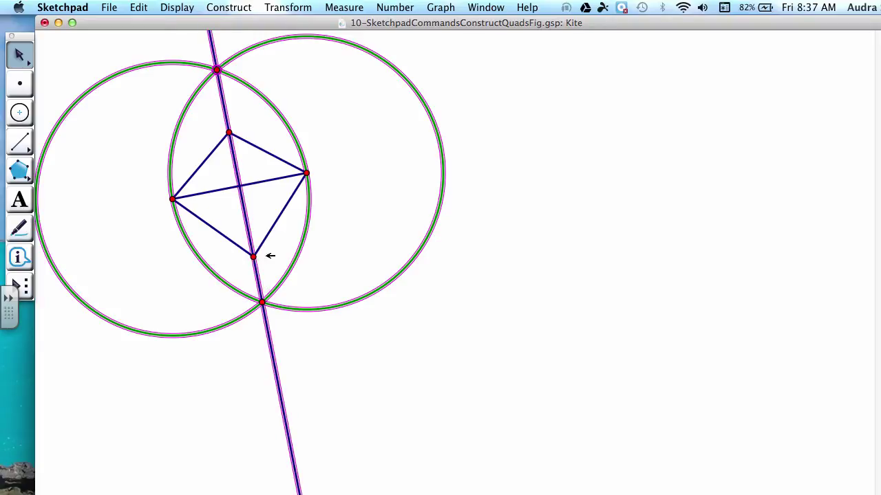
left_click(264, 180)
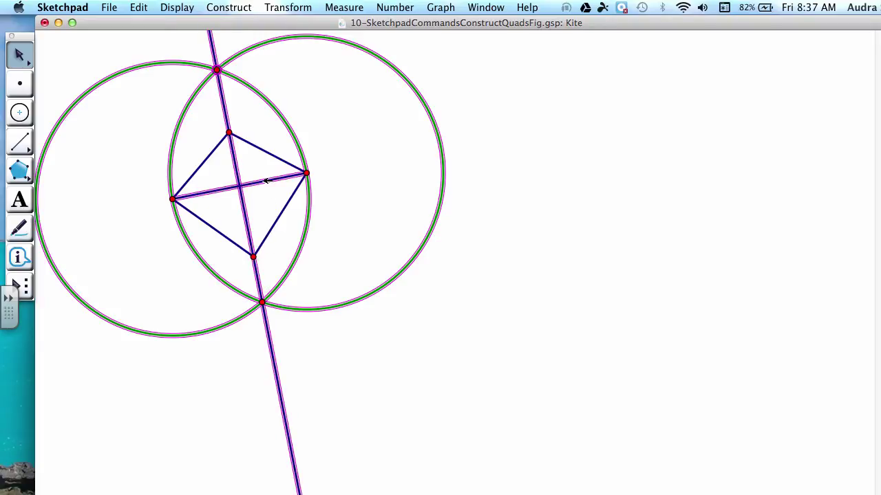
left_click(262, 303)
left_click(181, 10)
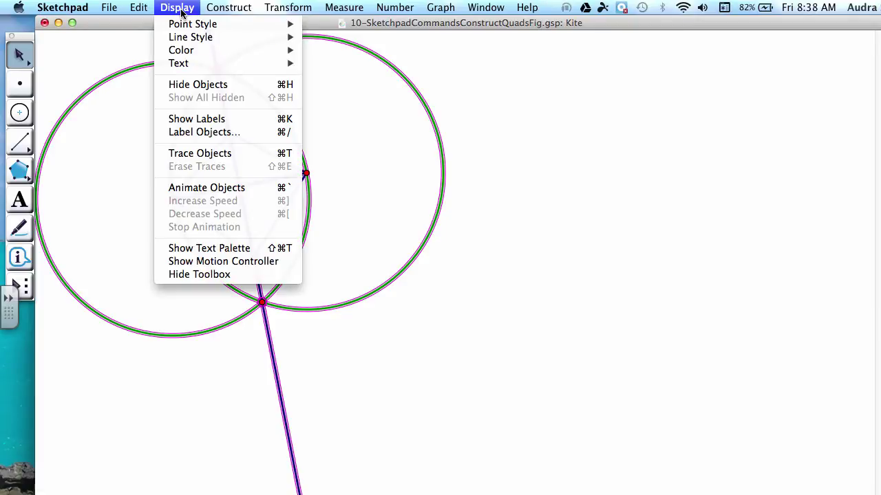
left_click(193, 85)
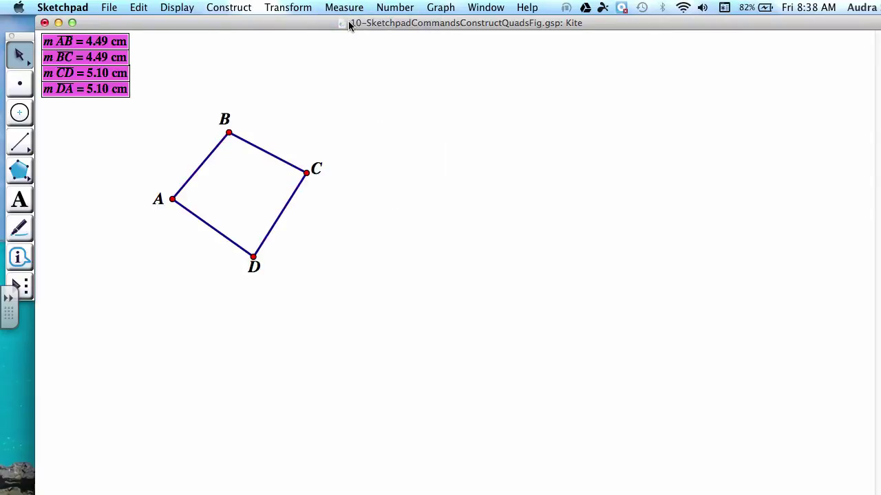
Compare the equal side pairs: AB with BC (4.49 cm), then CD with DA (5.10 cm)
left_click(206, 88)
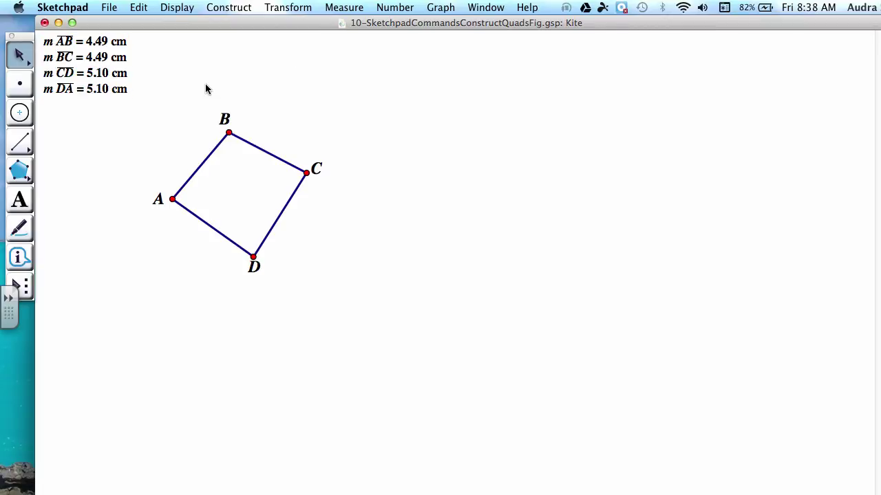
left_click(123, 44)
left_click(122, 58)
left_click(147, 70)
left_click(124, 73)
left_click(124, 89)
left_click(158, 104)
Measure angle DAB by selecting D, A, B
left_click(254, 257)
left_click(172, 199)
left_click(229, 132)
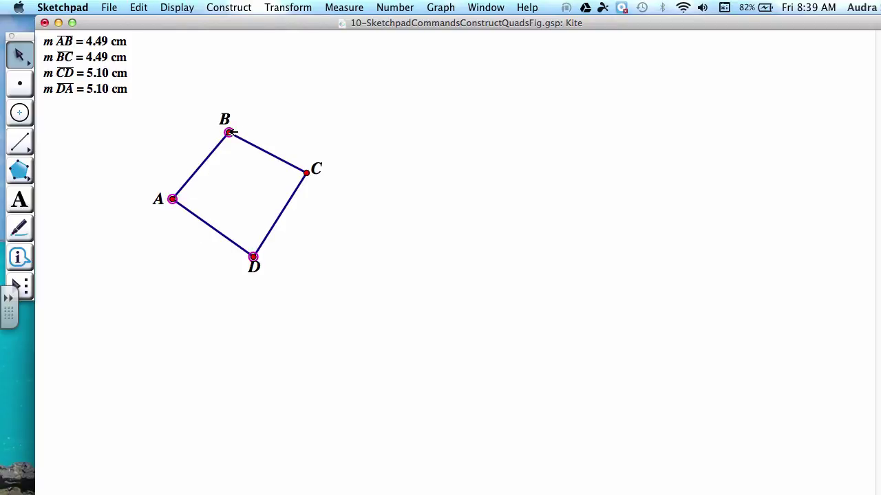
left_click(348, 10)
left_click(352, 75)
left_click(276, 101)
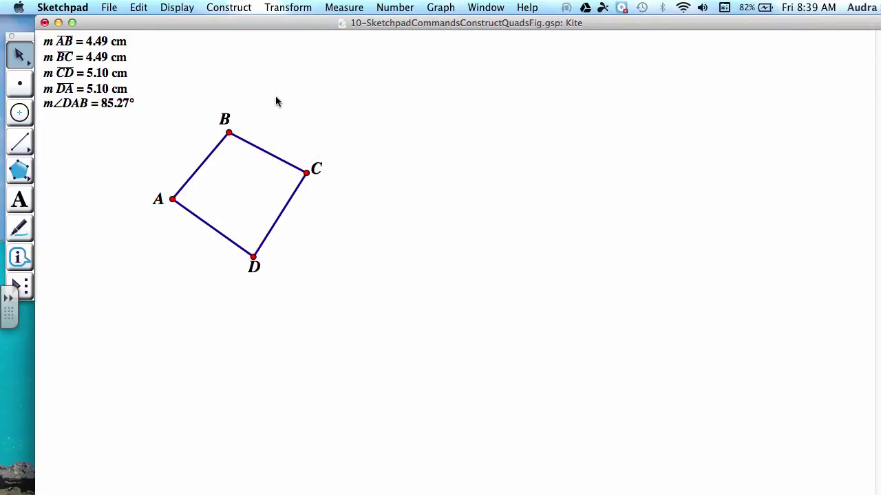
Measure angle ABC (102.64°) by selecting A, B, C
left_click(172, 198)
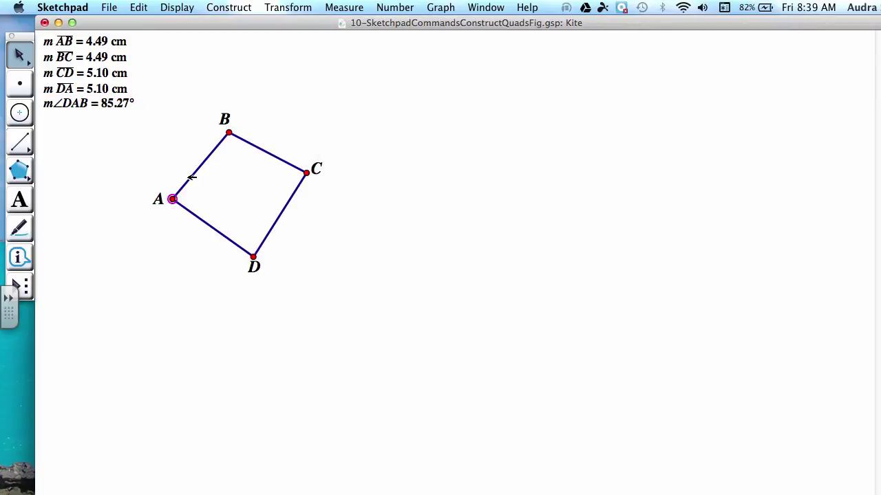
left_click(229, 131)
left_click(307, 172)
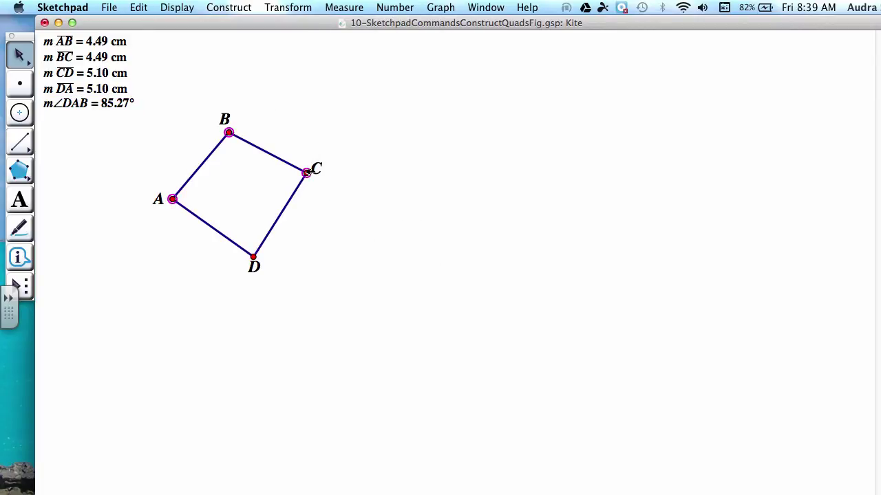
left_click(339, 9)
left_click(347, 77)
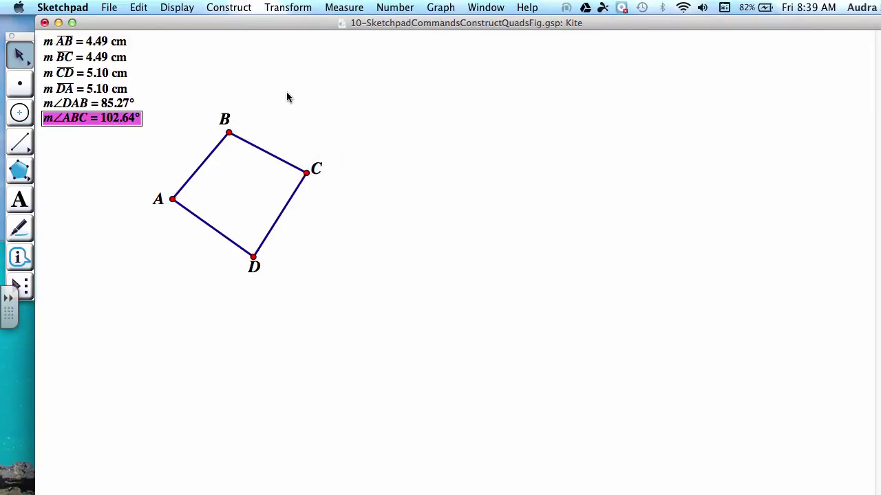
left_click(288, 97)
Measure angle BCD (85.27°) by selecting B, C, D
left_click(229, 132)
left_click(307, 172)
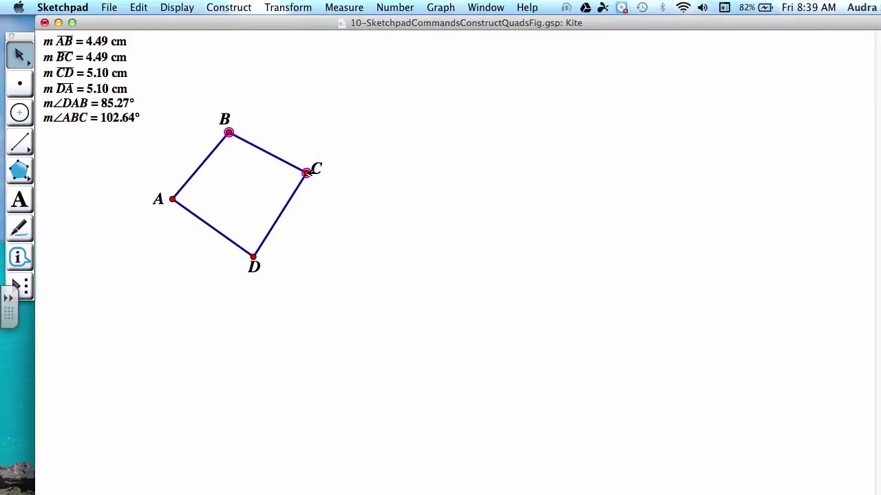
left_click(254, 256)
left_click(336, 9)
left_click(337, 77)
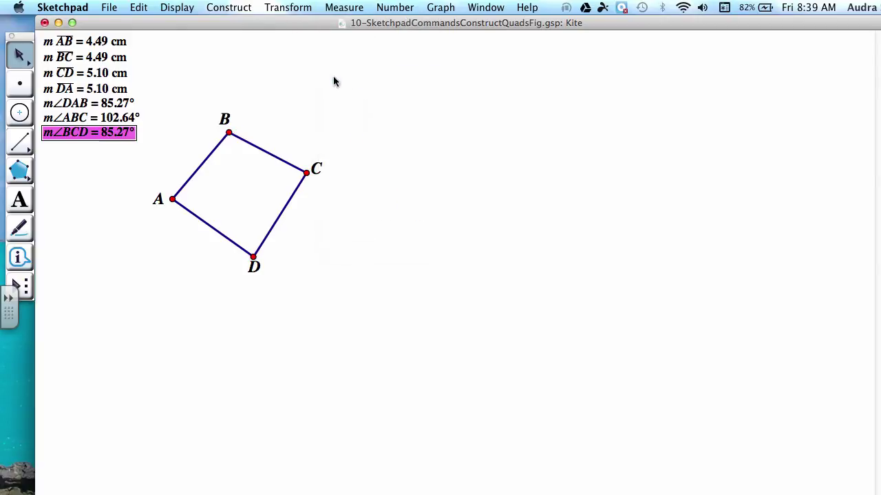
left_click(308, 96)
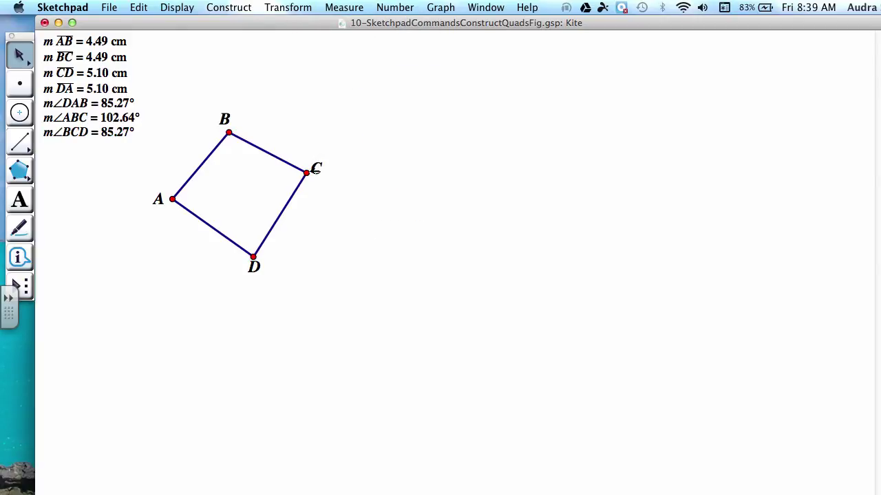
Measure angle CDA (86.81°), then compare the DAB and BCD angle measures
left_click(308, 172)
left_click(254, 256)
left_click(173, 200)
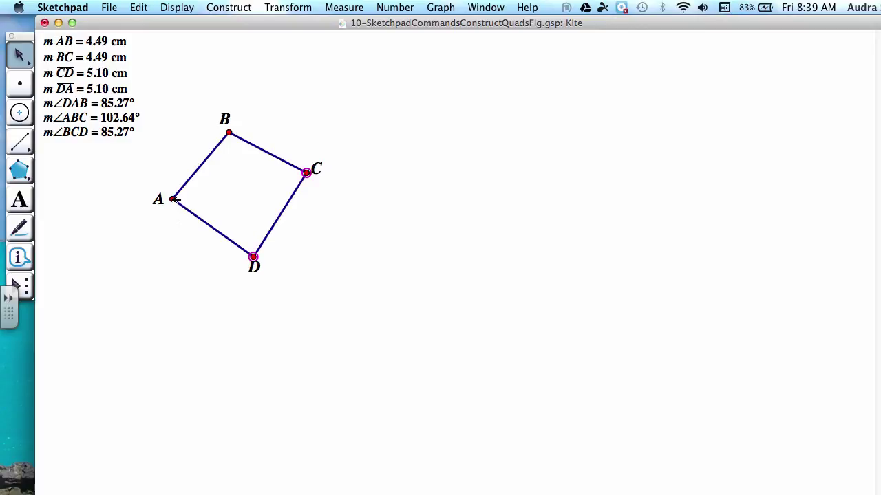
left_click(342, 8)
left_click(344, 79)
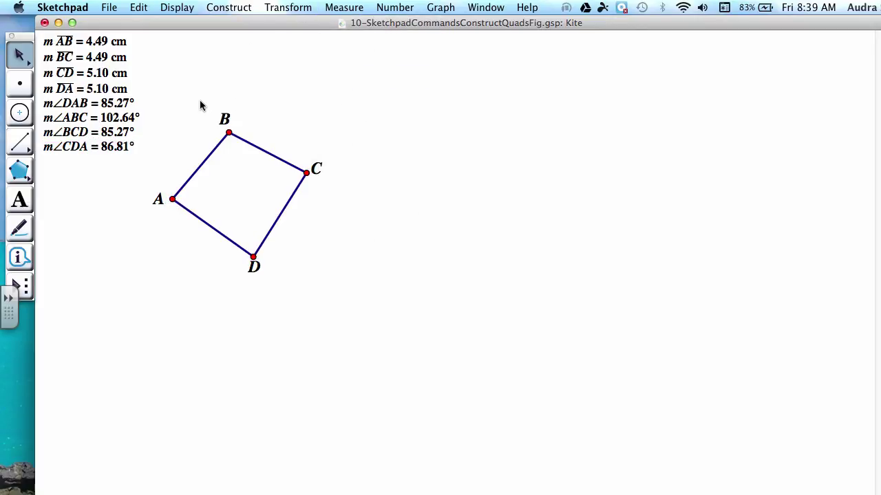
left_click(115, 105)
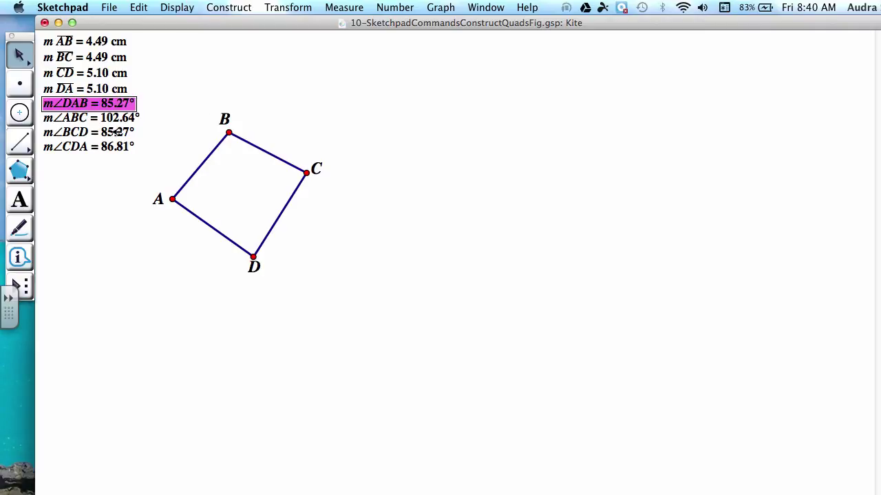
left_click(115, 132)
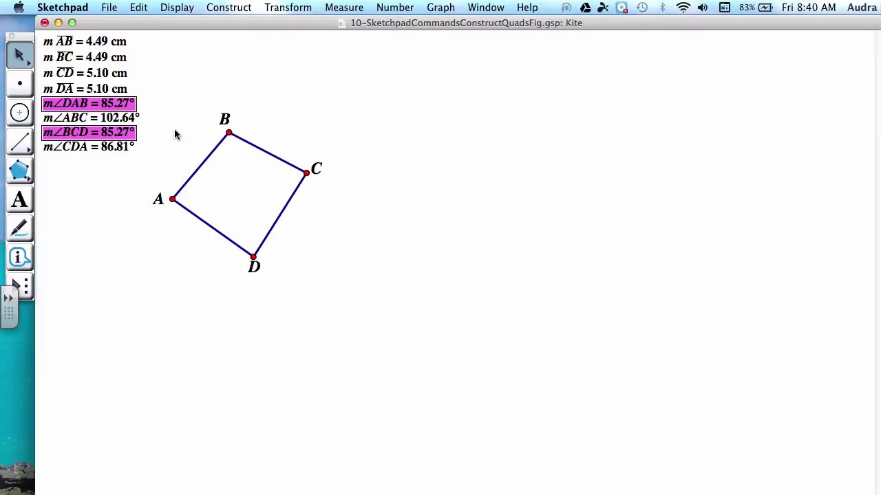
left_click(108, 198)
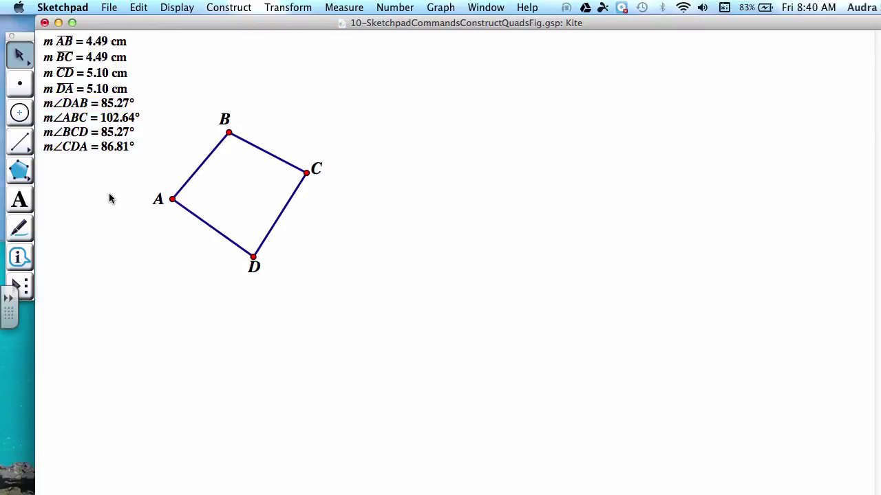